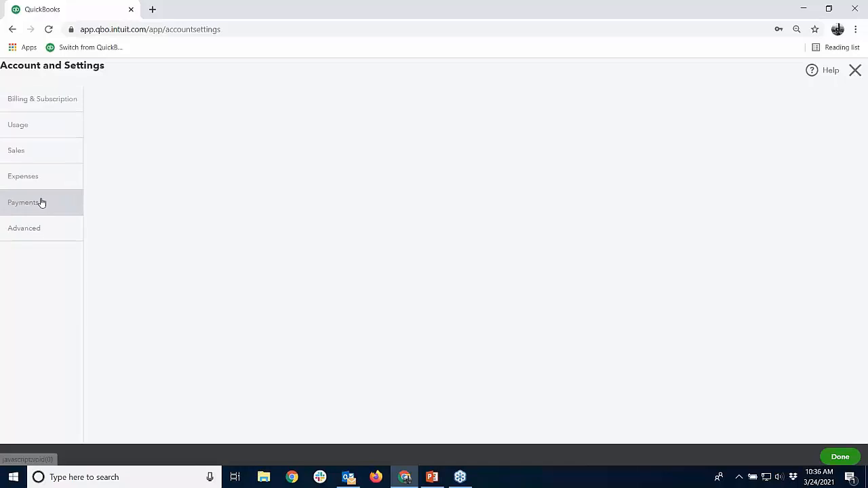
Look at the custom fields in the Sales form content section of the company's sales settings, and close the settings
{"action": "left_click", "coordinate": [28, 155]}
{"action": "left_click", "coordinate": [53, 175]}
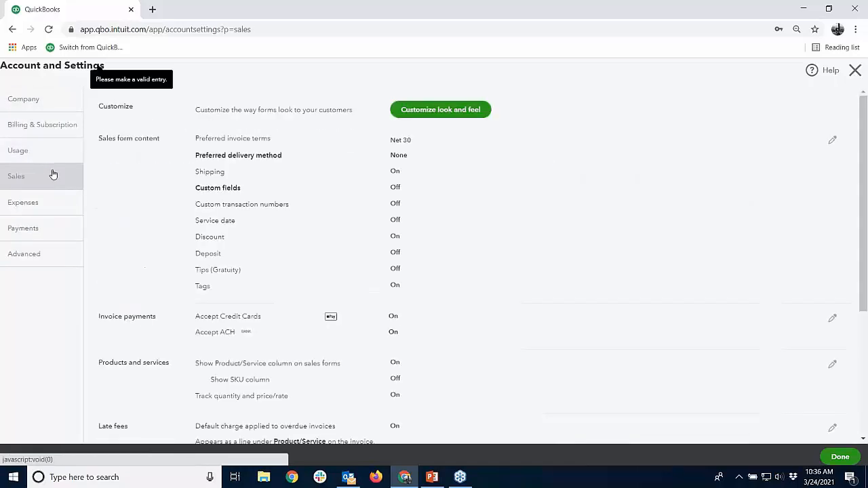
{"action": "left_click", "coordinate": [484, 223]}
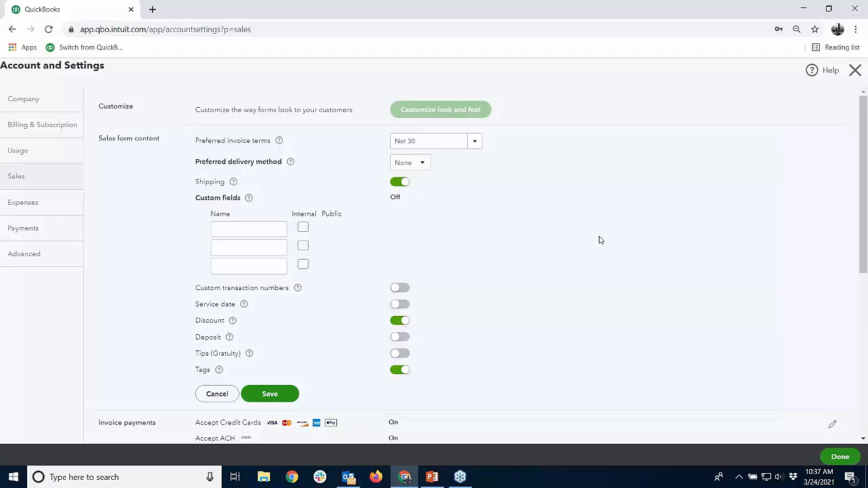
{"action": "left_click", "coordinate": [854, 71]}
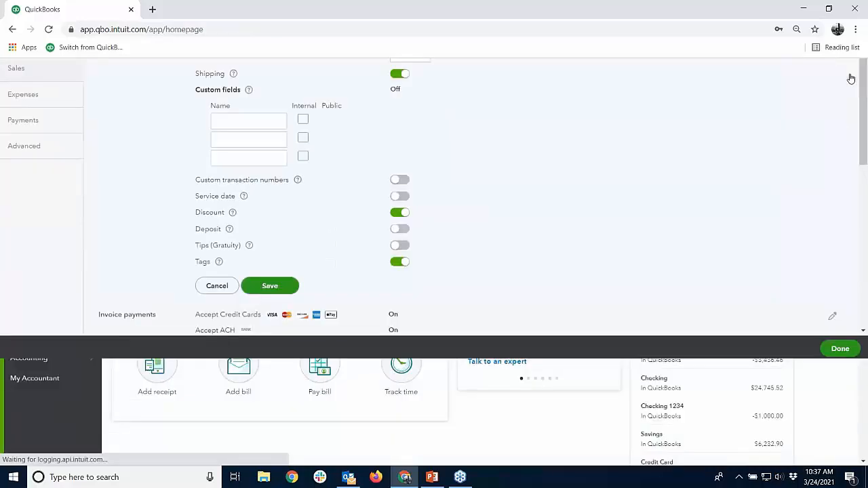
Switch to the Advanced Consultant Services client company
{"action": "left_click", "coordinate": [159, 70]}
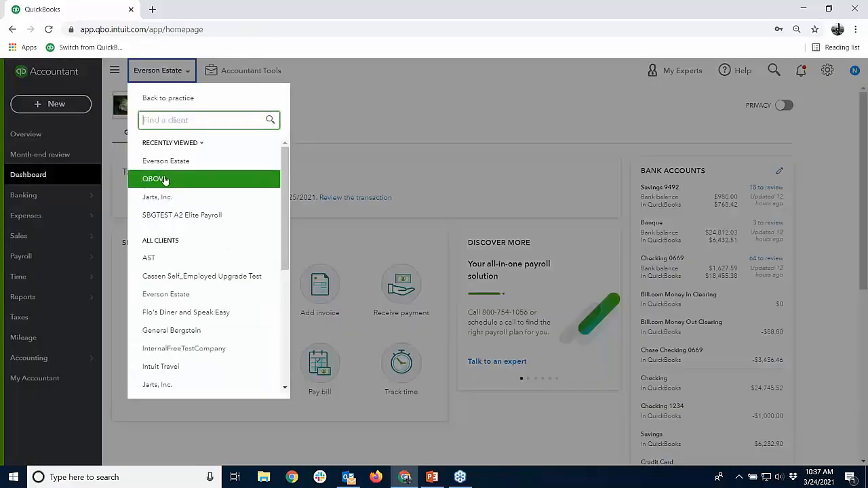
{"action": "left_click", "coordinate": [165, 179]}
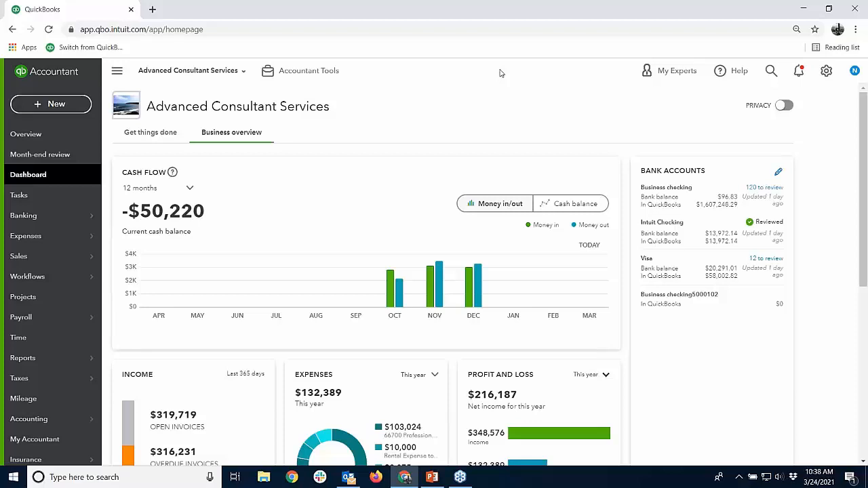
Start a new invoice, setting its Name field to 1, its Sales Rep to the second listed option, and selecting an existing customer
{"action": "left_click", "coordinate": [84, 107]}
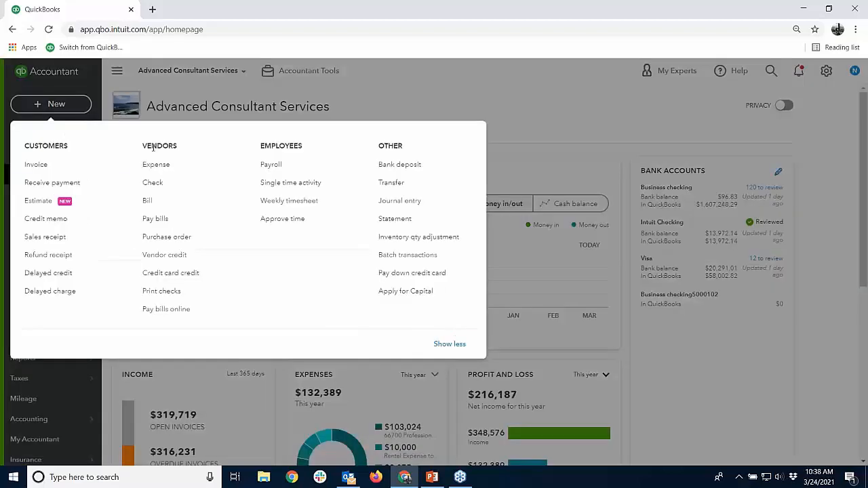
{"action": "left_click", "coordinate": [44, 166]}
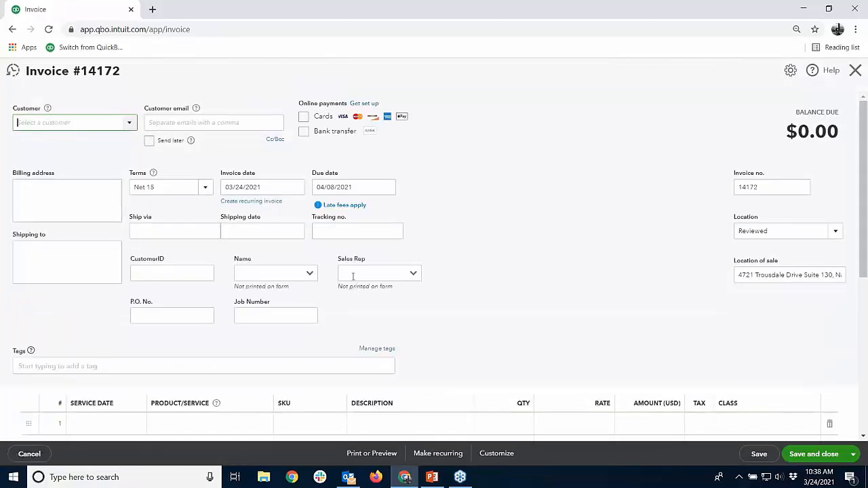
{"action": "left_click", "coordinate": [310, 275]}
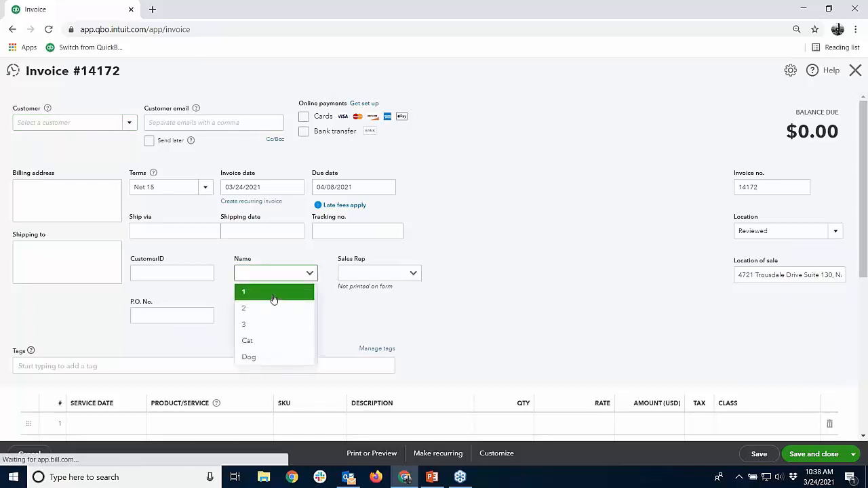
{"action": "left_click", "coordinate": [273, 292]}
{"action": "left_click", "coordinate": [412, 274]}
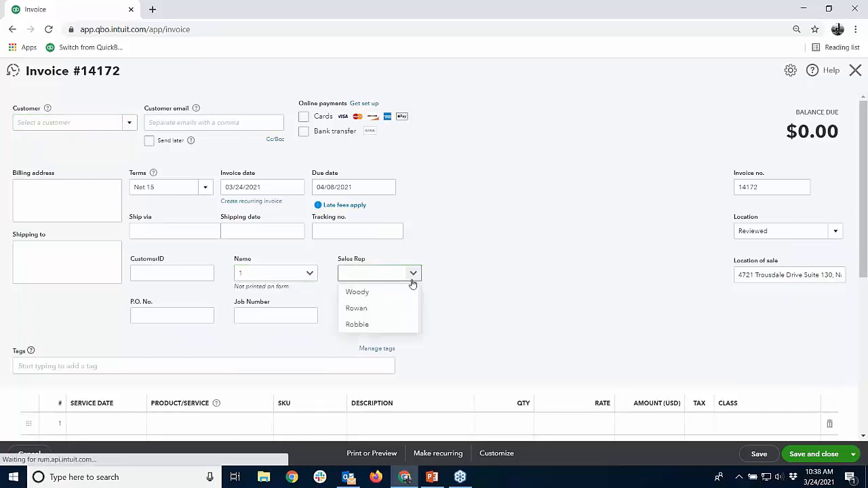
{"action": "left_click", "coordinate": [359, 309]}
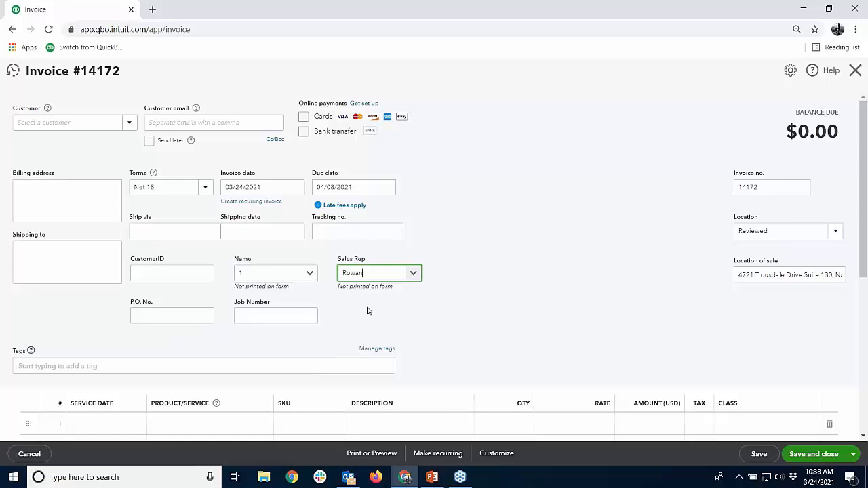
{"action": "left_click", "coordinate": [128, 123]}
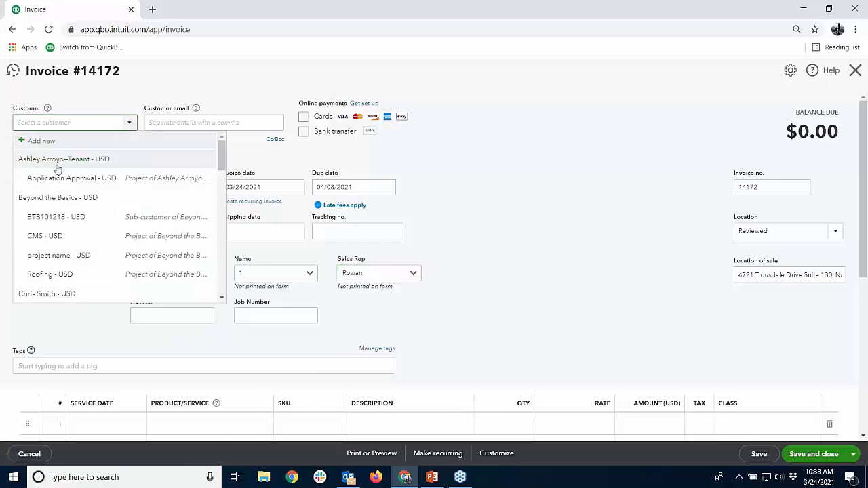
{"action": "left_click", "coordinate": [56, 294]}
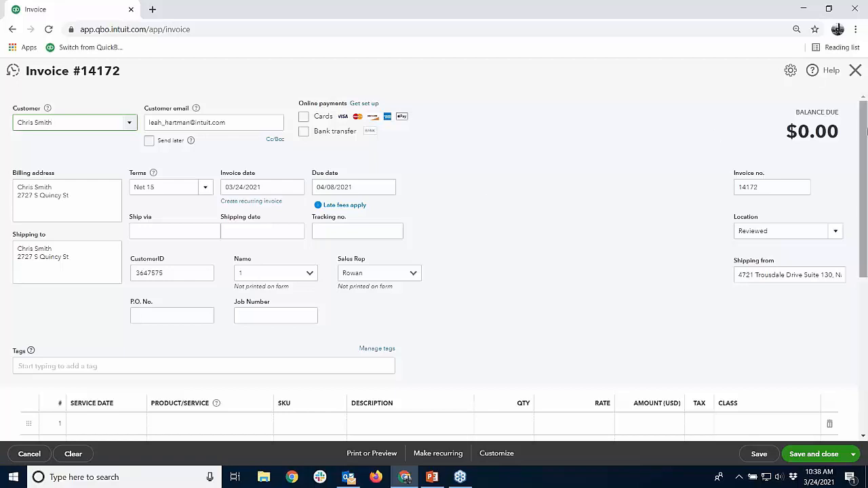
Examine the invoice's line-item and message area and the available ways to save or send it
{"action": "left_click_drag", "start_coordinate": [866, 137], "coordinate": [866, 192]}
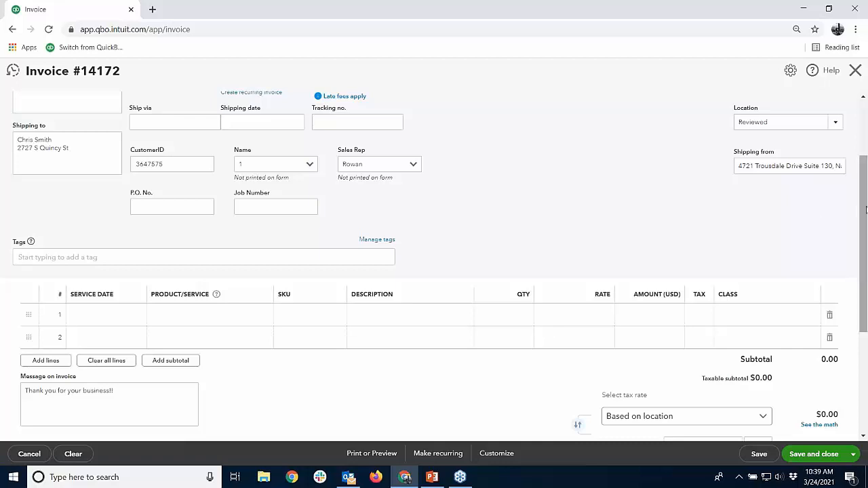
{"action": "scroll", "coordinate": [866, 211], "scroll_direction": "up", "scroll_amount": 2}
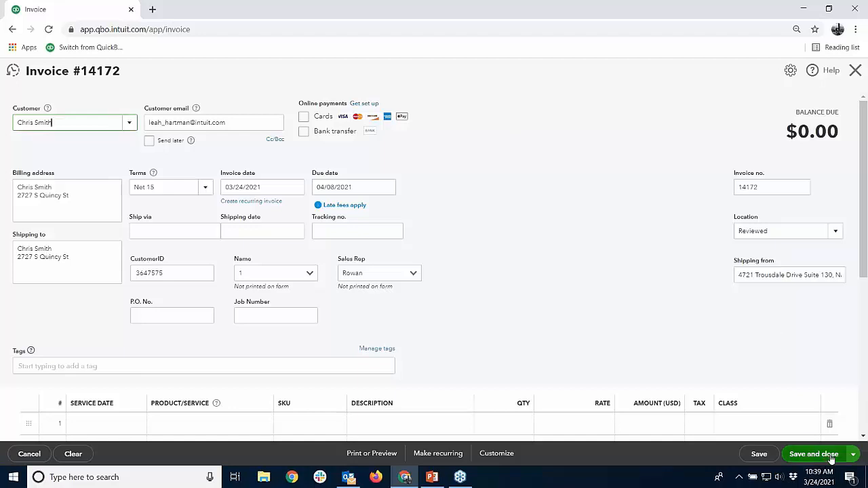
{"action": "left_click", "coordinate": [853, 456]}
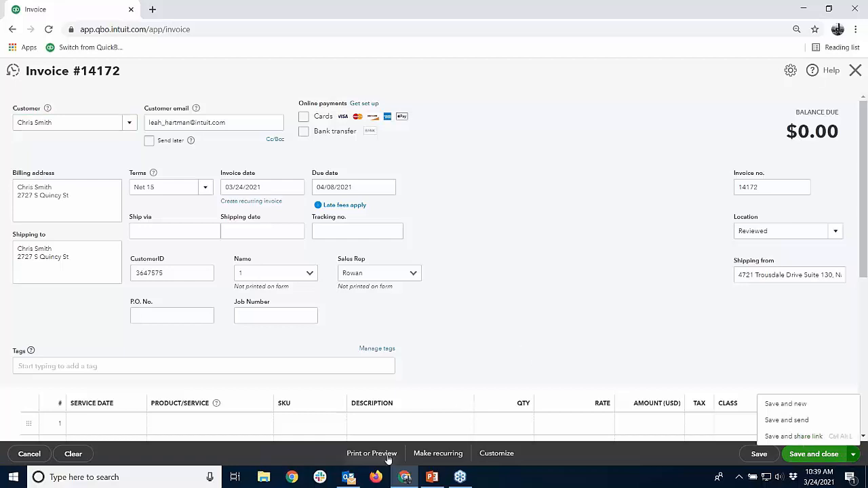
{"action": "left_click", "coordinate": [479, 292]}
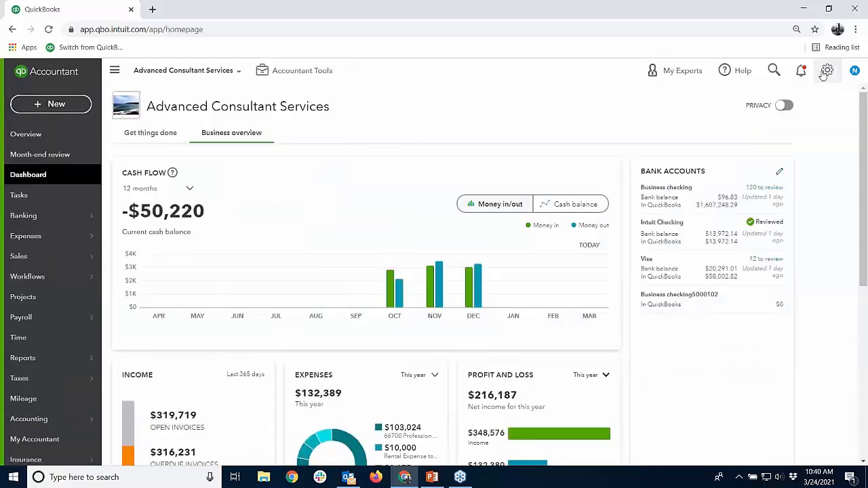
Leave the unsaved invoice, go to the company's custom fields list and start a new custom field named Warranty Date
{"action": "left_click", "coordinate": [827, 71]}
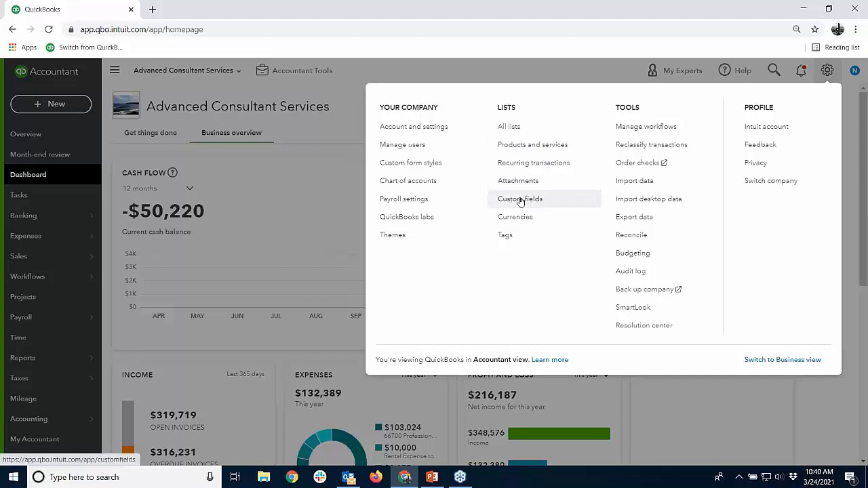
{"action": "left_click", "coordinate": [520, 199]}
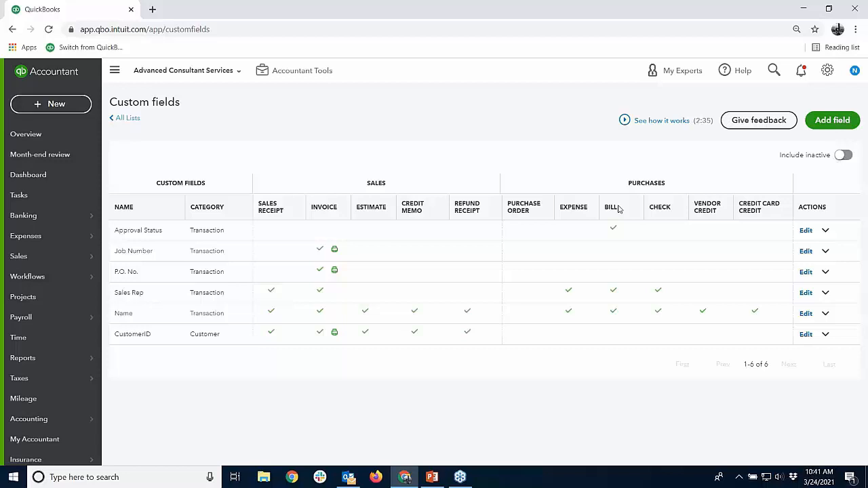
{"action": "left_click", "coordinate": [832, 120]}
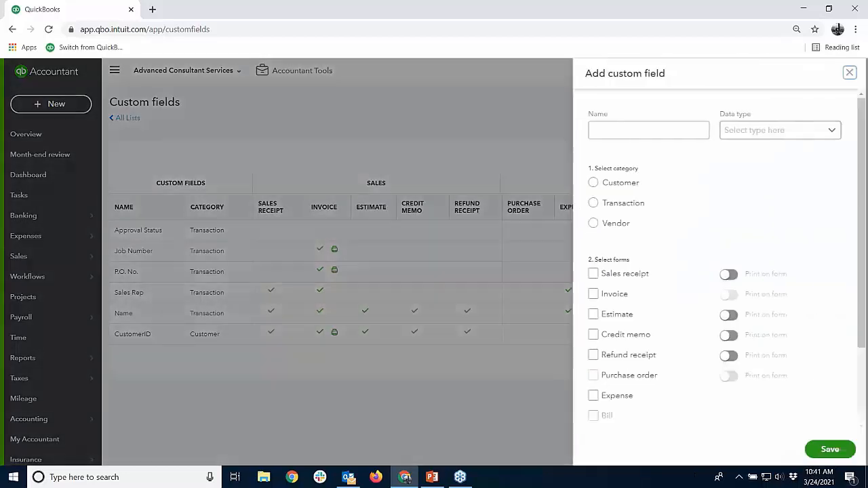
{"action": "left_click", "coordinate": [675, 128]}
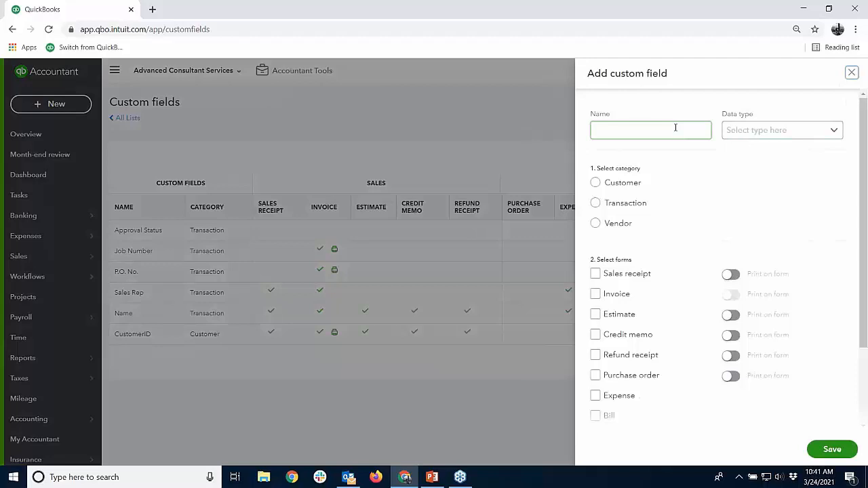
{"action": "left_click", "coordinate": [676, 128]}
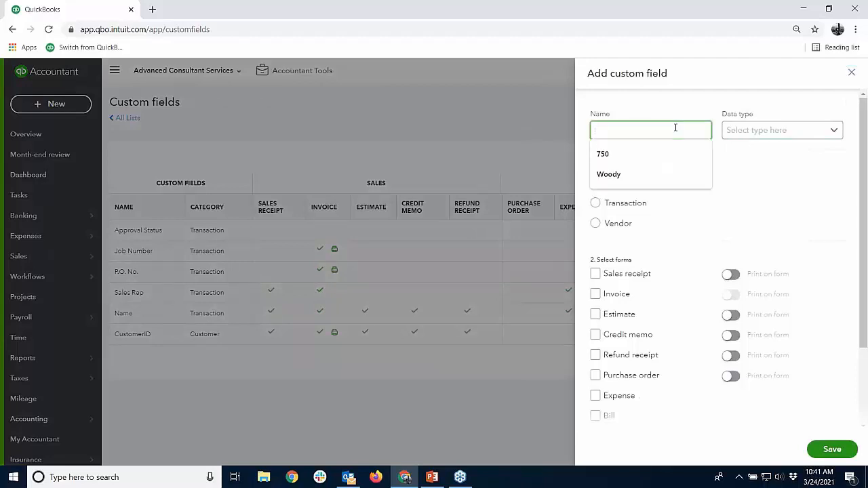
{"action": "type", "text": "Wa"}
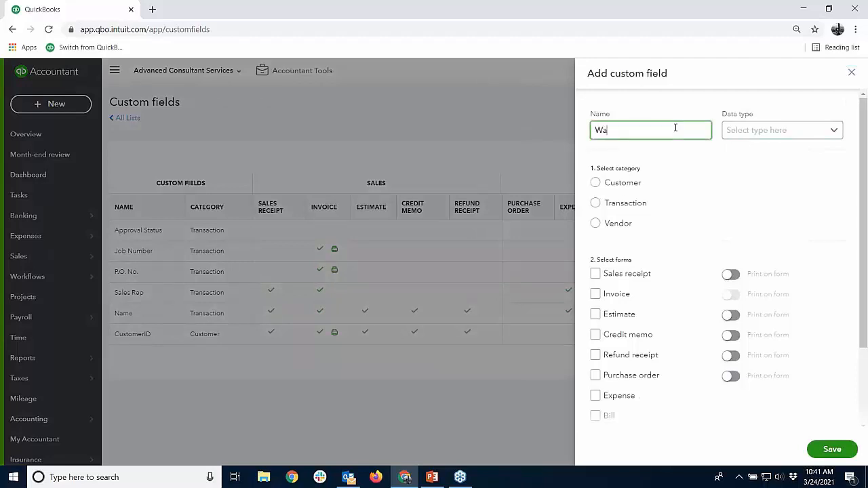
{"action": "type", "text": "rranty Date"}
Set the Warranty Date field's data type to Date and its category to Customer
{"action": "left_click", "coordinate": [831, 132]}
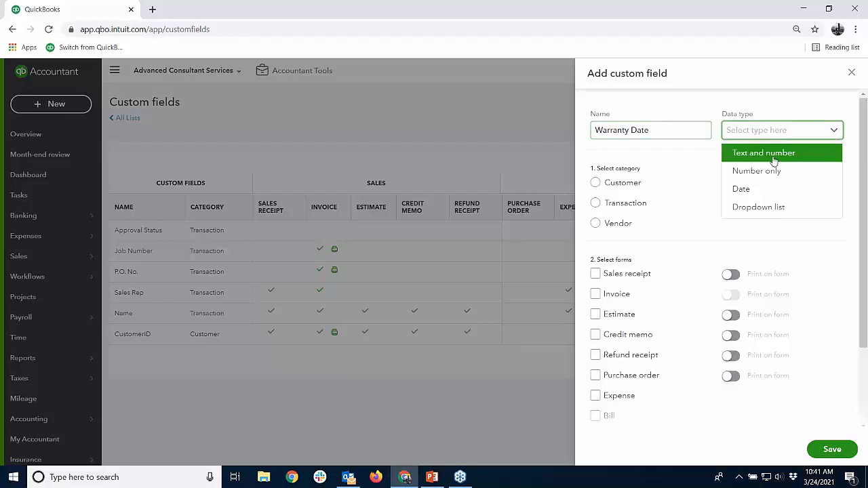
{"action": "left_click", "coordinate": [749, 188]}
{"action": "left_click", "coordinate": [833, 135]}
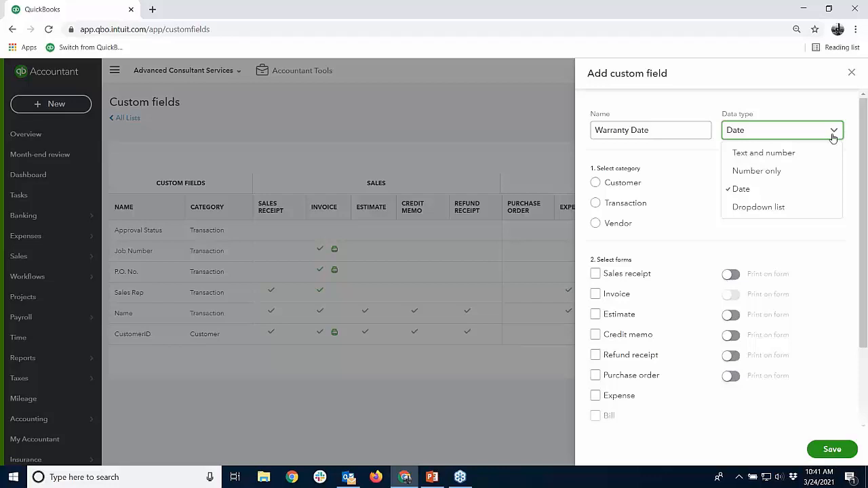
{"action": "left_click", "coordinate": [706, 178]}
{"action": "left_click", "coordinate": [595, 183]}
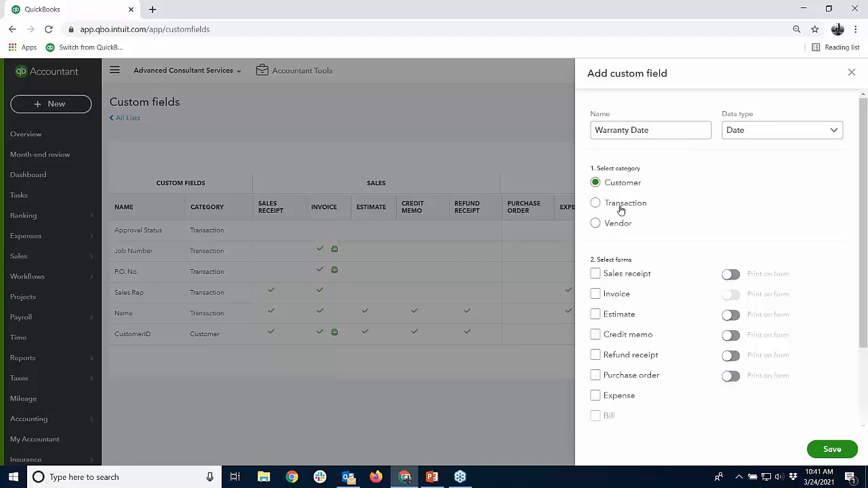
{"action": "left_click", "coordinate": [596, 204]}
{"action": "left_click", "coordinate": [596, 183]}
Enable the Warranty Date field on sales receipts and invoices, printing it on the sales receipt, and save it
{"action": "left_click", "coordinate": [595, 274]}
{"action": "left_click", "coordinate": [595, 294]}
{"action": "left_click", "coordinate": [729, 275]}
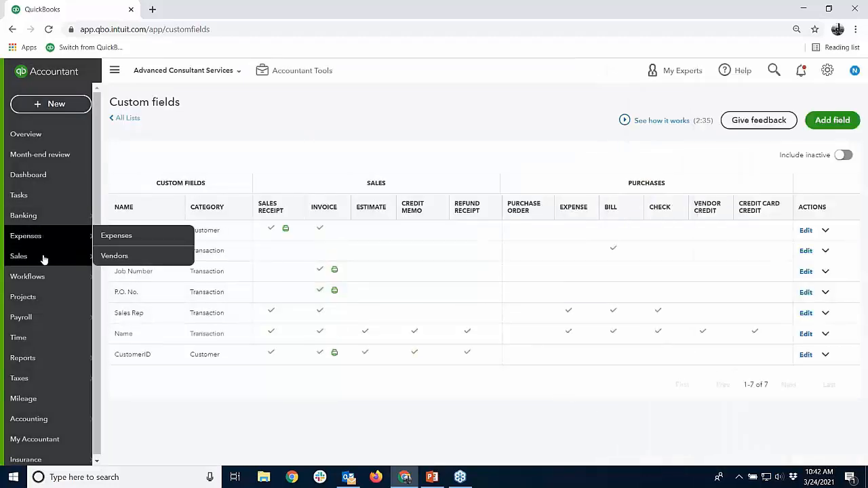
Find the customer used on the invoice in the customer list and open their record
{"action": "mouse_move", "coordinate": [43, 258]}
{"action": "left_click", "coordinate": [118, 317]}
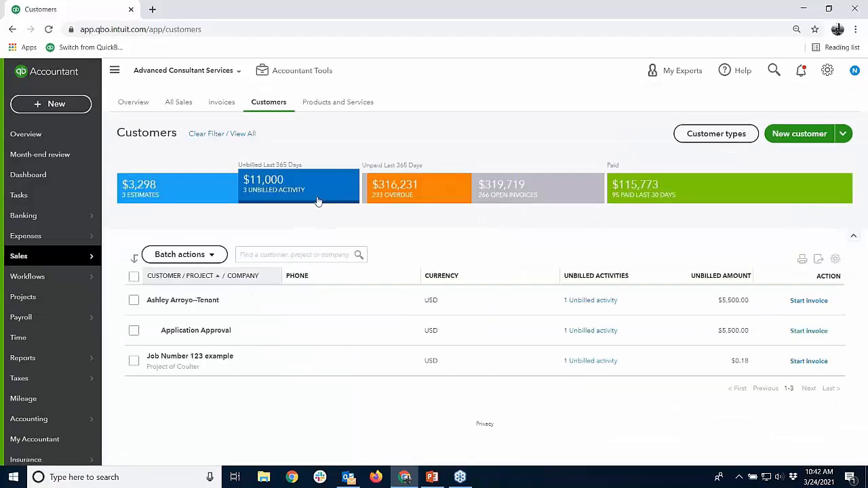
{"action": "left_click", "coordinate": [256, 254]}
{"action": "type", "text": "chr"}
{"action": "left_click", "coordinate": [278, 274]}
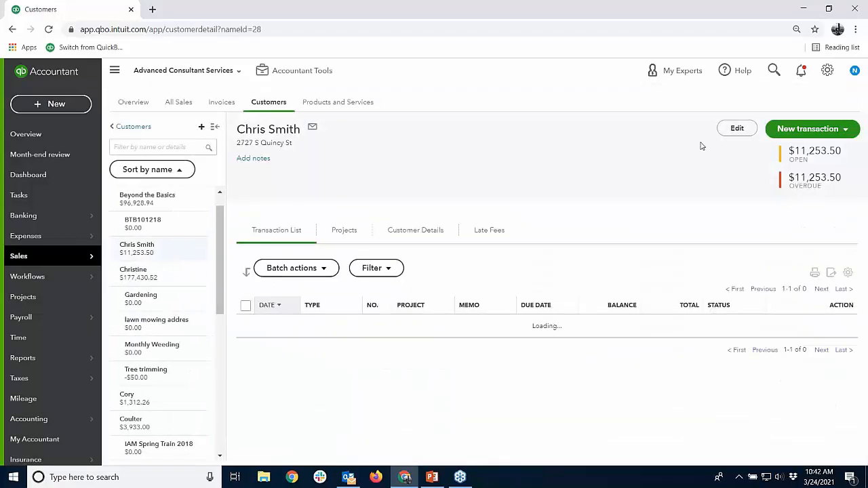
Set the Warranty Date custom field in the customer's information to 03/15/2021 and save the customer
{"action": "left_click", "coordinate": [729, 129]}
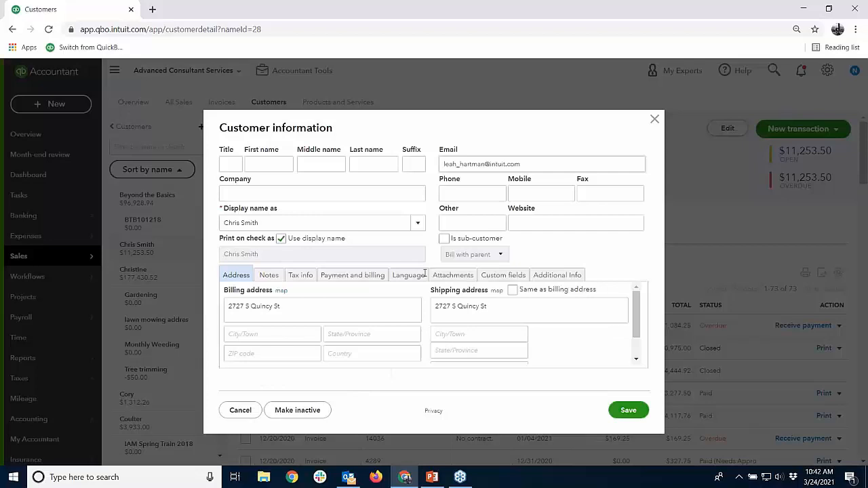
{"action": "left_click", "coordinate": [506, 277]}
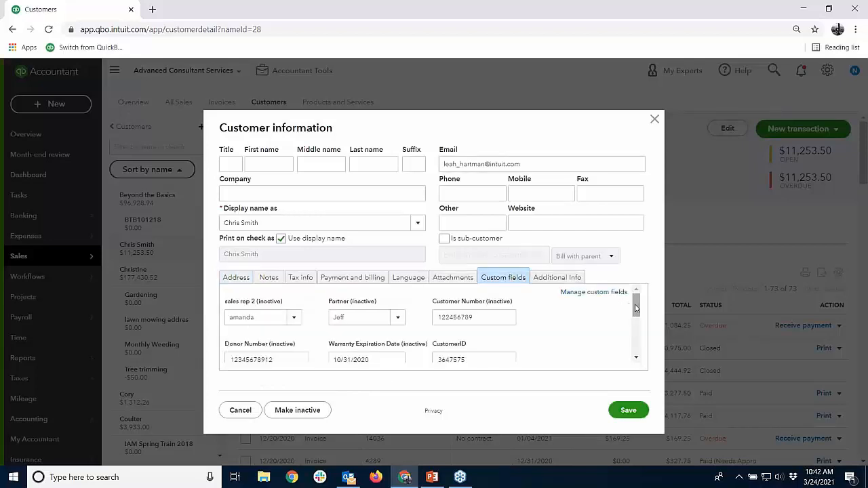
{"action": "left_click_drag", "start_coordinate": [636, 309], "coordinate": [645, 348]}
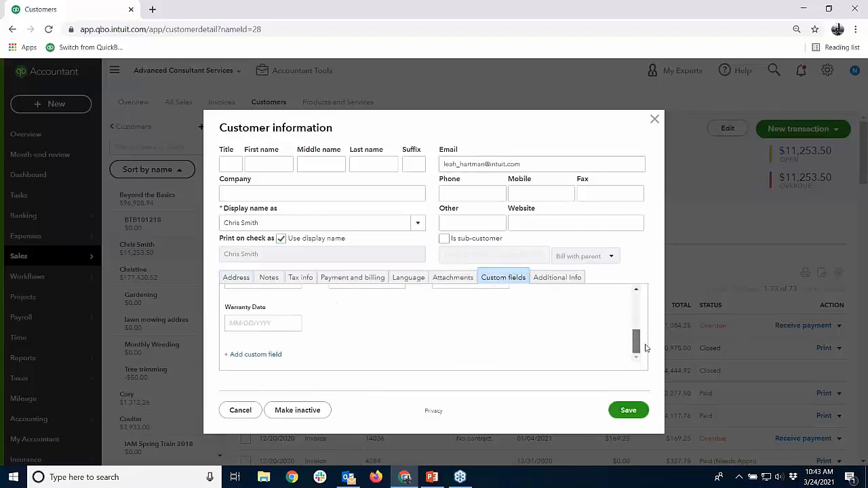
{"action": "left_click", "coordinate": [293, 325]}
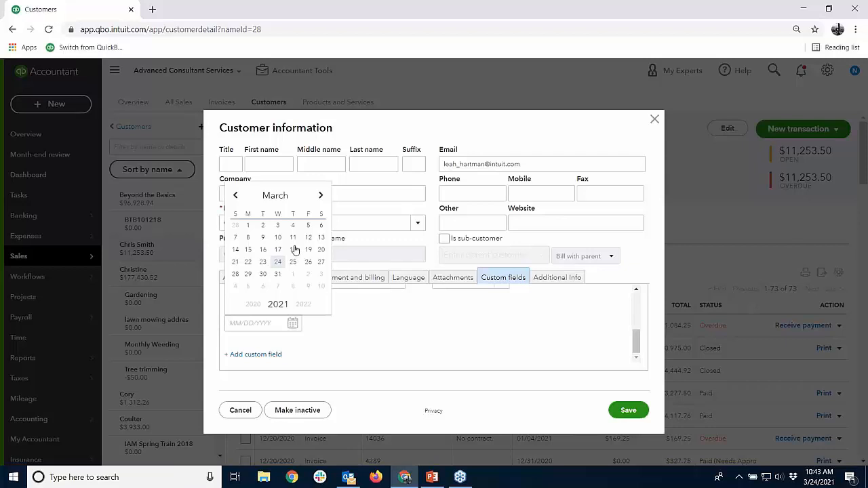
{"action": "left_click", "coordinate": [248, 250]}
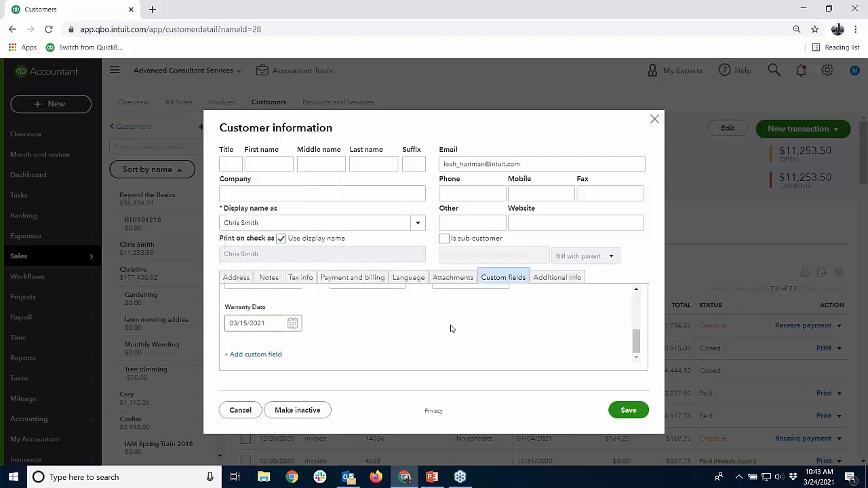
{"action": "left_click", "coordinate": [626, 410]}
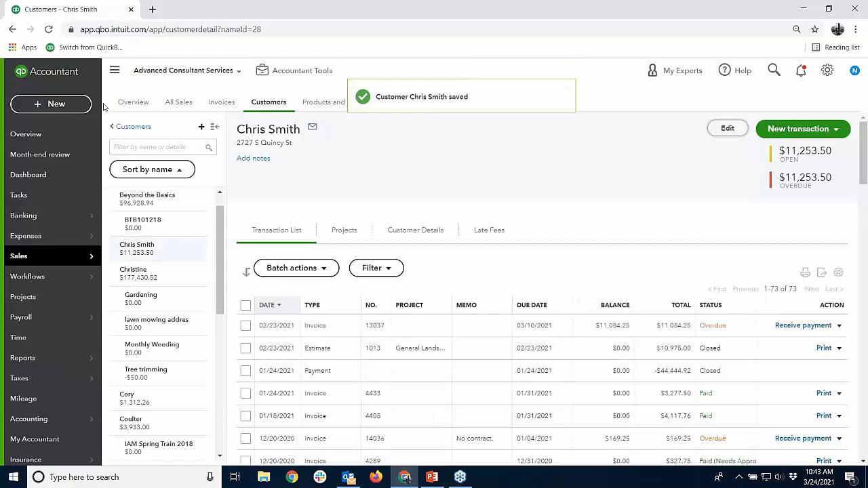
Start a new sales receipt for the customer whose Warranty Date was just filled in
{"action": "left_click", "coordinate": [76, 108]}
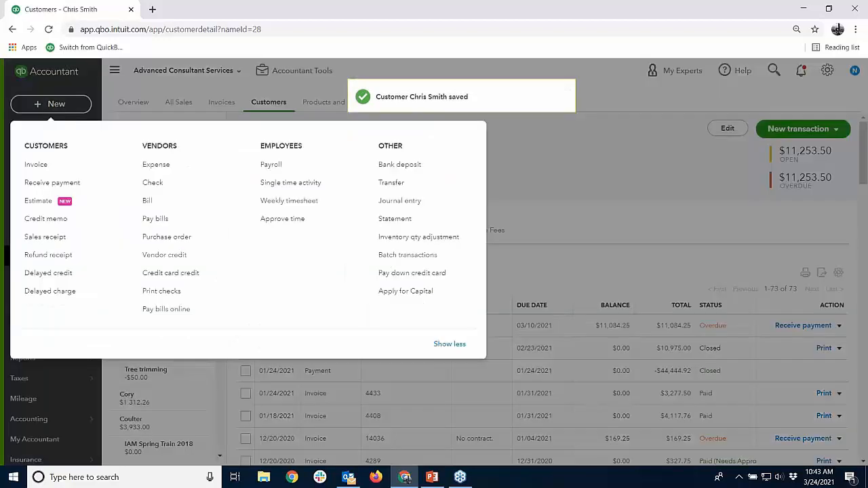
{"action": "left_click", "coordinate": [53, 239]}
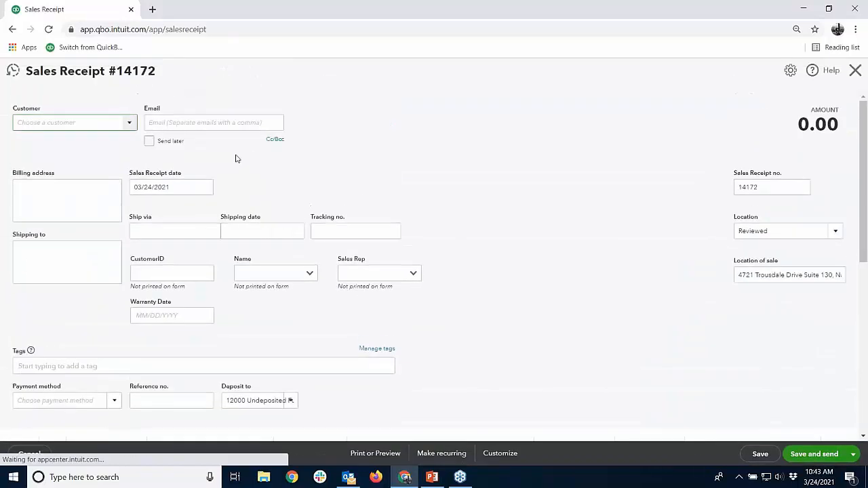
{"action": "type", "text": "c"}
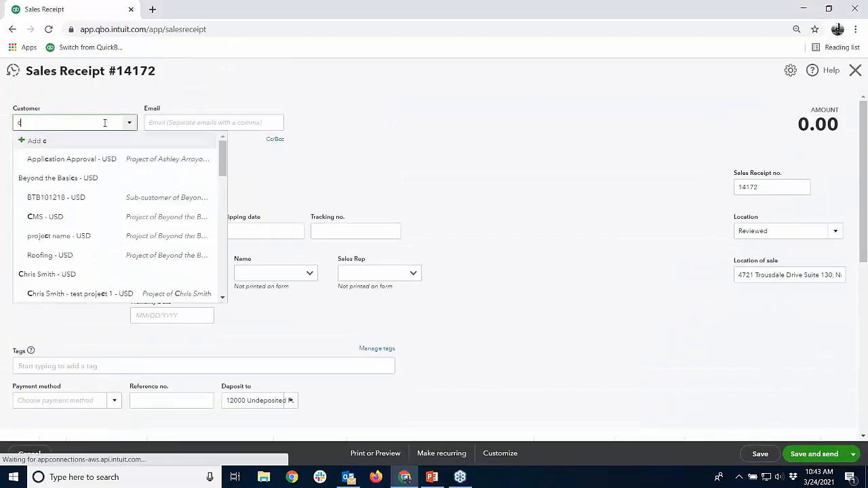
{"action": "left_click", "coordinate": [68, 274]}
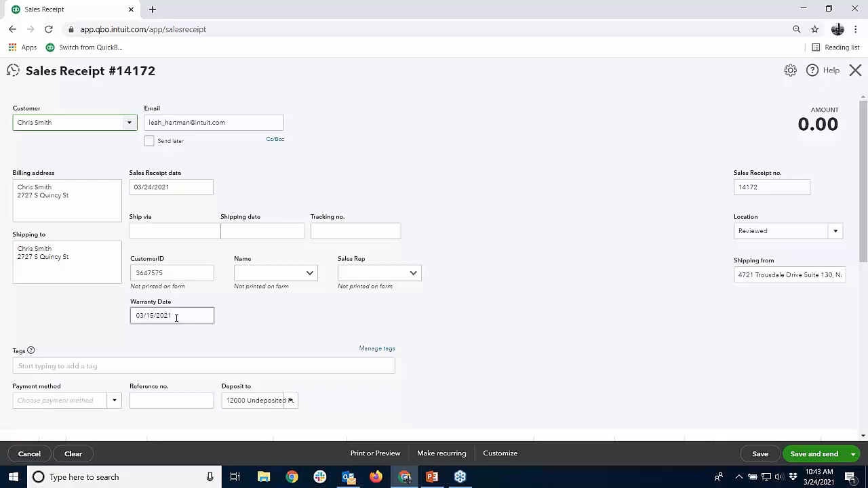
Choose the first listed sales rep in the receipt's Sales Rep field and close the receipt without saving
{"action": "left_click", "coordinate": [410, 278]}
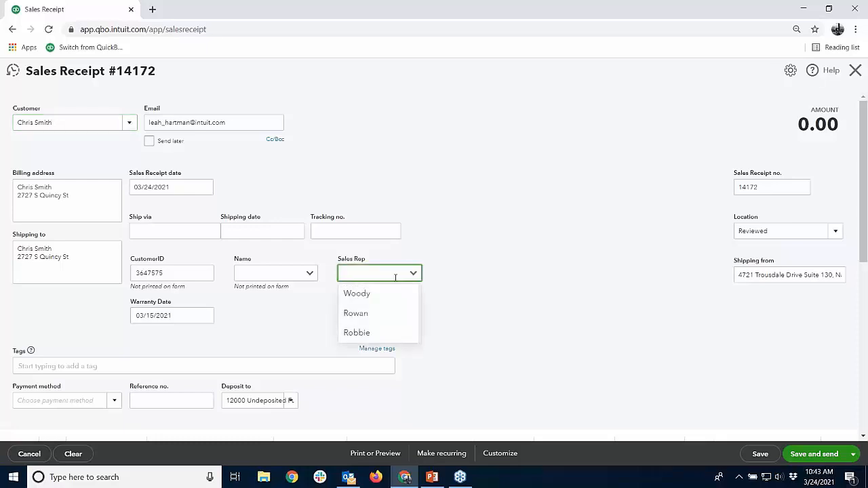
{"action": "left_click", "coordinate": [374, 294]}
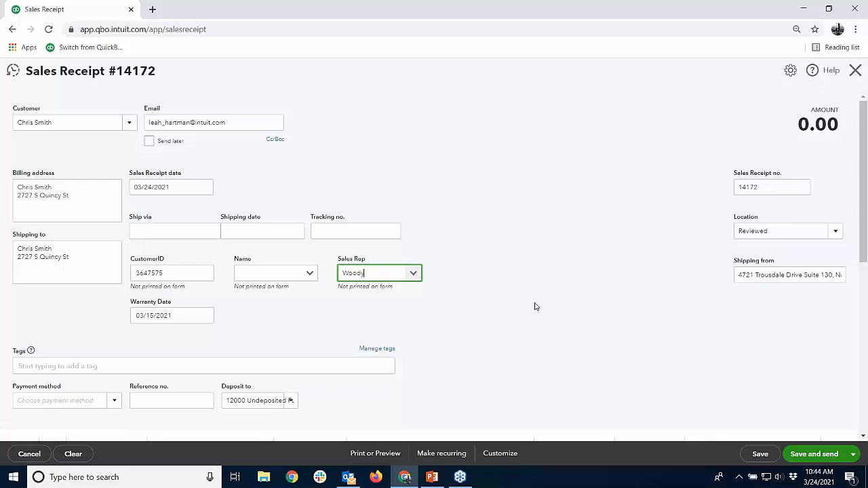
{"action": "left_click", "coordinate": [855, 71]}
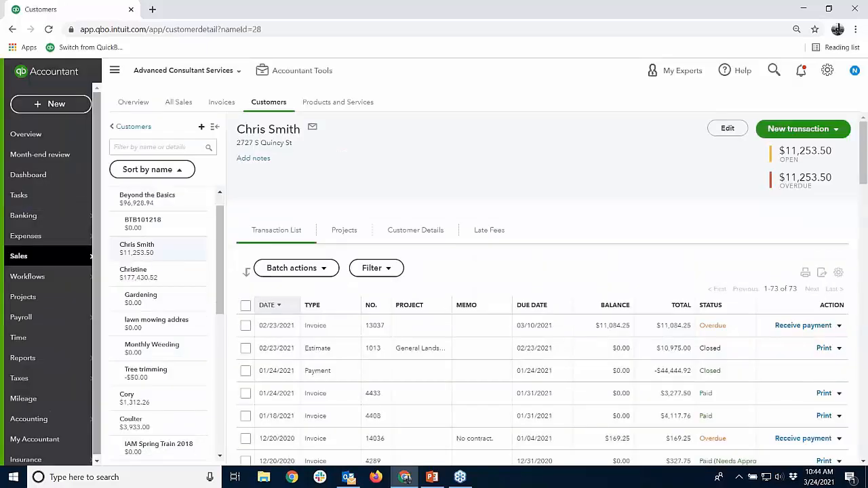
Find the Sales by Customer Detail report among the reports and open it
{"action": "mouse_move", "coordinate": [58, 364]}
{"action": "left_click", "coordinate": [105, 358]}
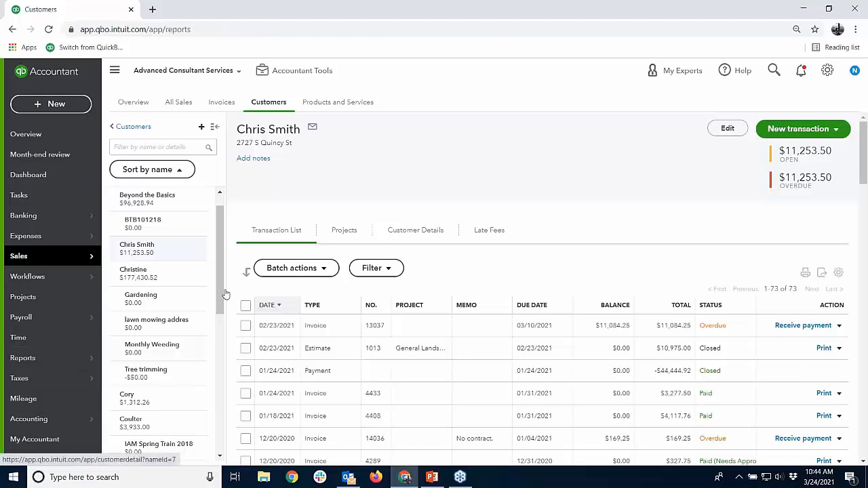
{"action": "left_click", "coordinate": [521, 168]}
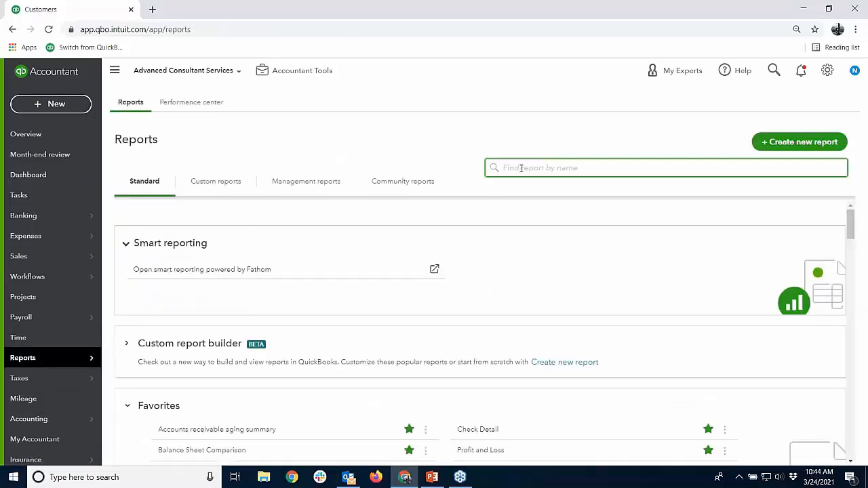
{"action": "type", "text": "sales"}
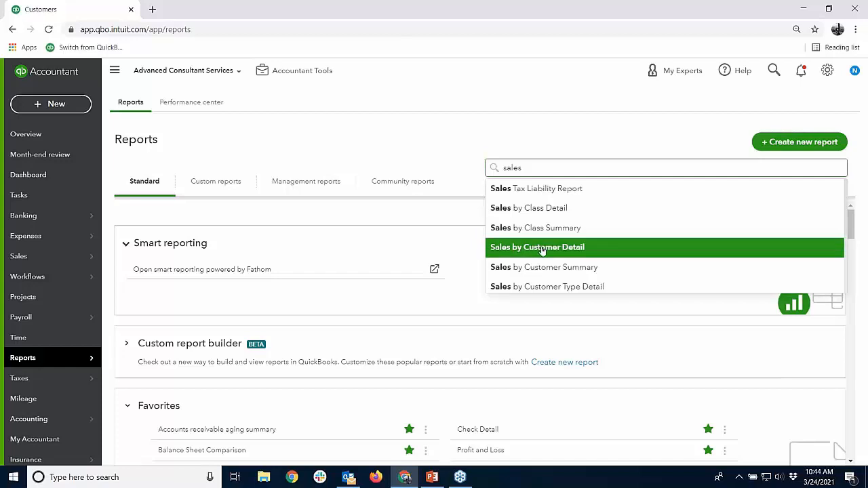
{"action": "left_click", "coordinate": [540, 248]}
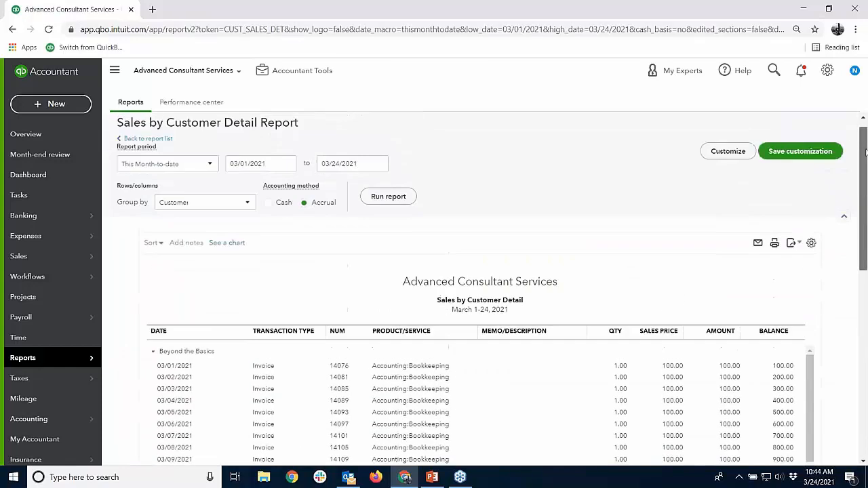
Expand the report's full list of available columns and check it for the custom fields
{"action": "left_click", "coordinate": [811, 242]}
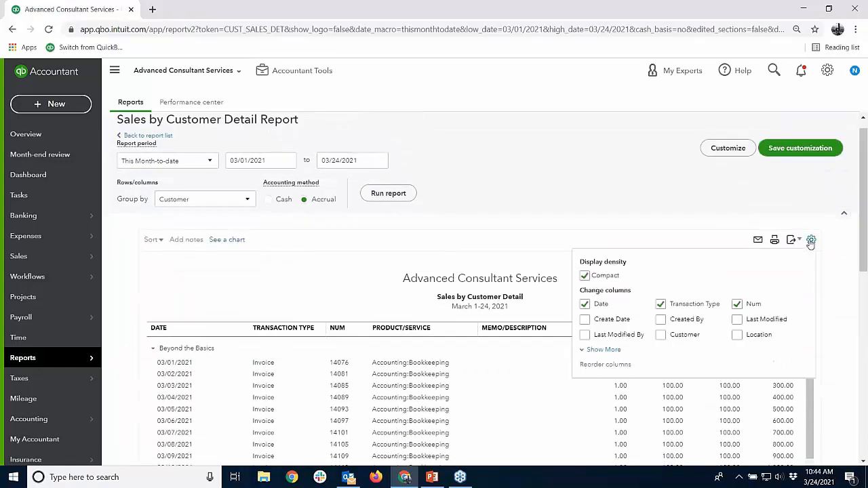
{"action": "left_click", "coordinate": [609, 351]}
{"action": "scroll", "coordinate": [711, 349], "scroll_direction": "down", "scroll_amount": 3}
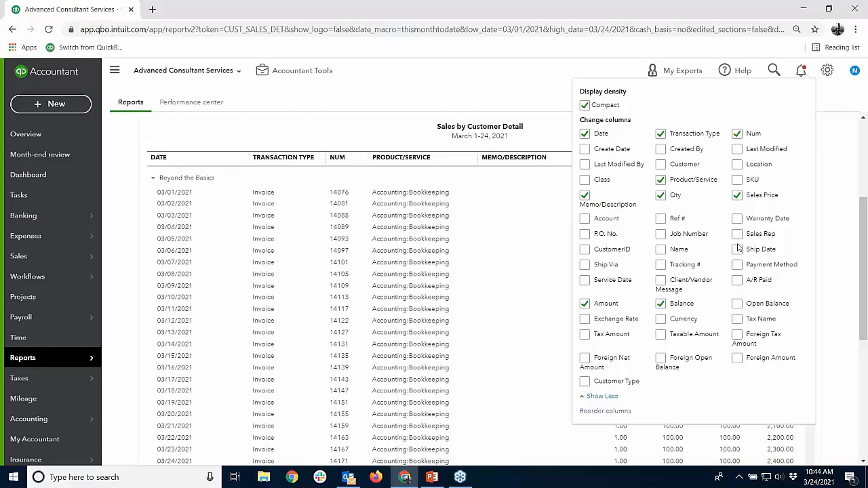
{"action": "left_click", "coordinate": [828, 71]}
{"action": "left_click", "coordinate": [827, 71]}
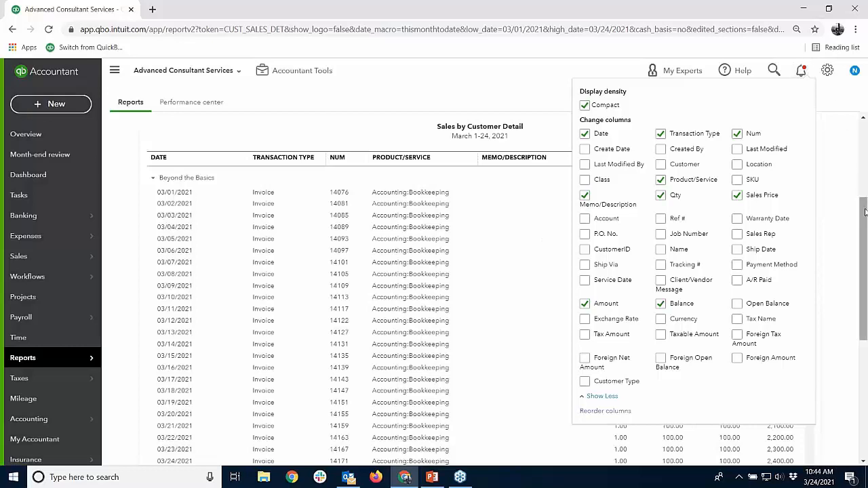
{"action": "scroll", "coordinate": [859, 184], "scroll_direction": "up", "scroll_amount": 3}
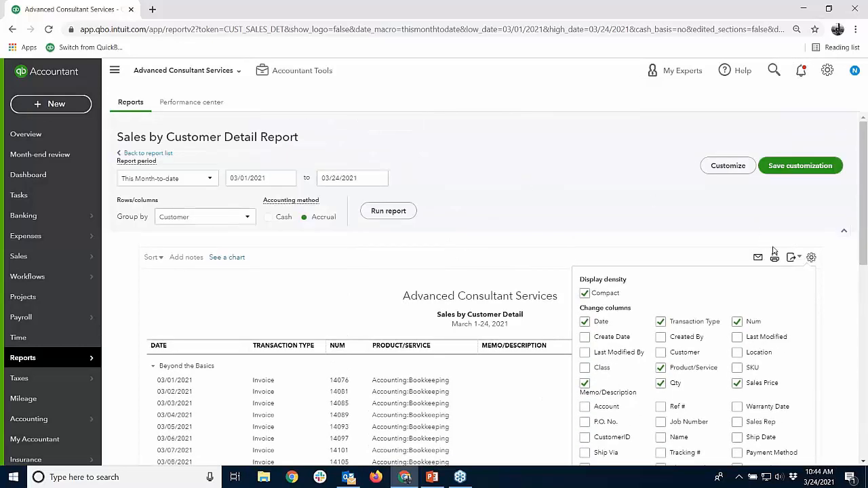
Set the Sales by Customer Detail report to be grouped by Sales Rep
{"action": "left_click", "coordinate": [247, 217]}
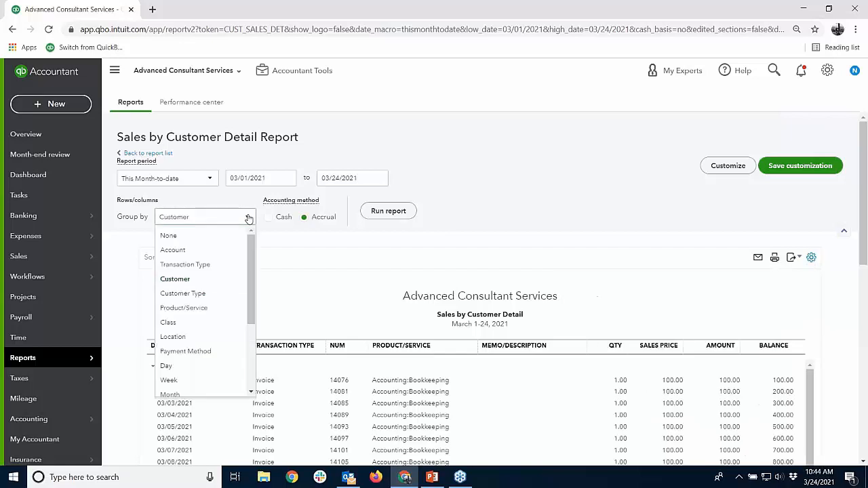
{"action": "left_click_drag", "start_coordinate": [254, 268], "coordinate": [252, 332]}
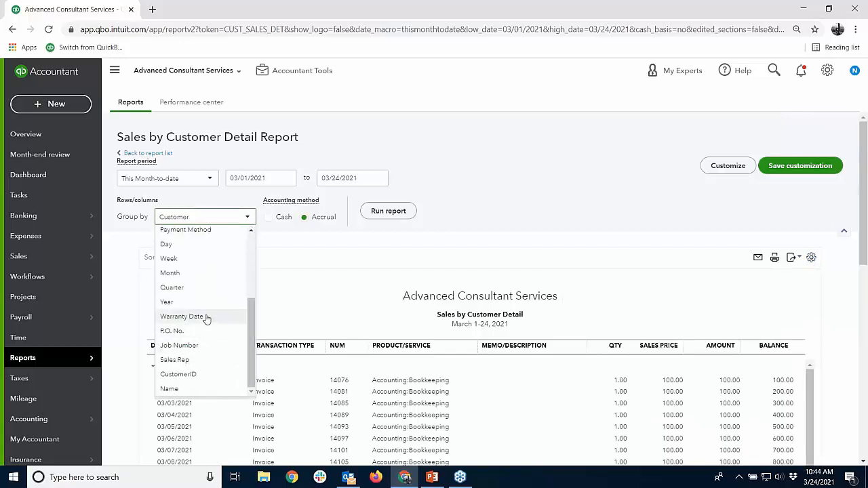
{"action": "left_click", "coordinate": [180, 360]}
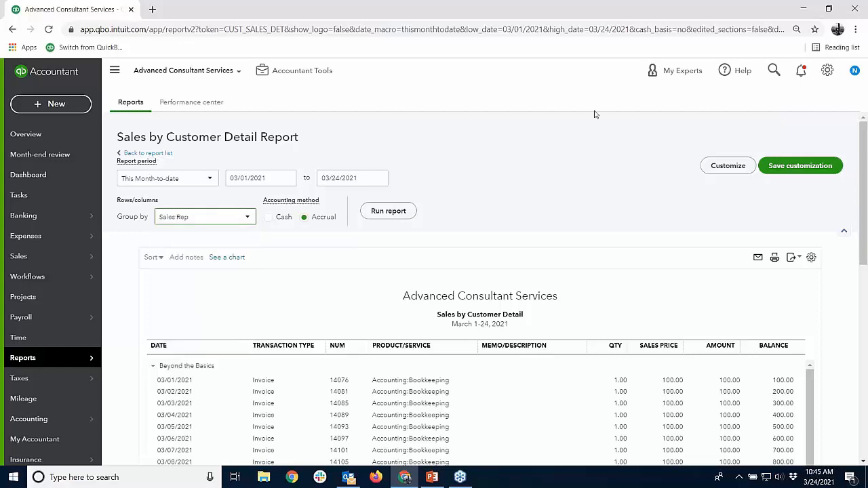